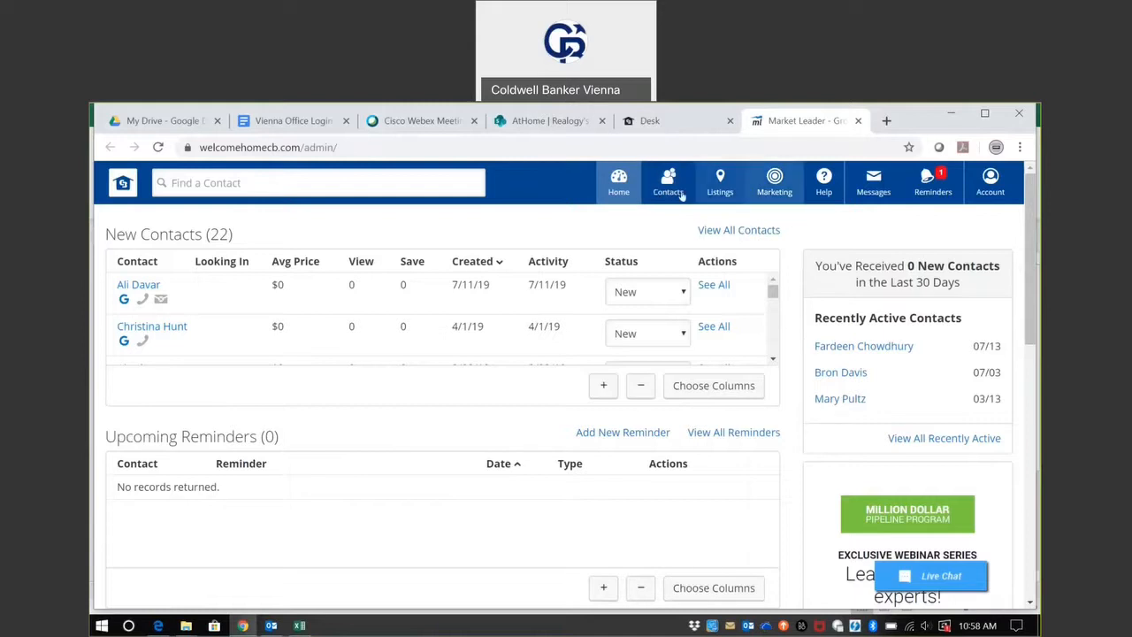
Open the contact export page and limit the export to the Vienna Agents contact group.
mouse_move(670, 185)
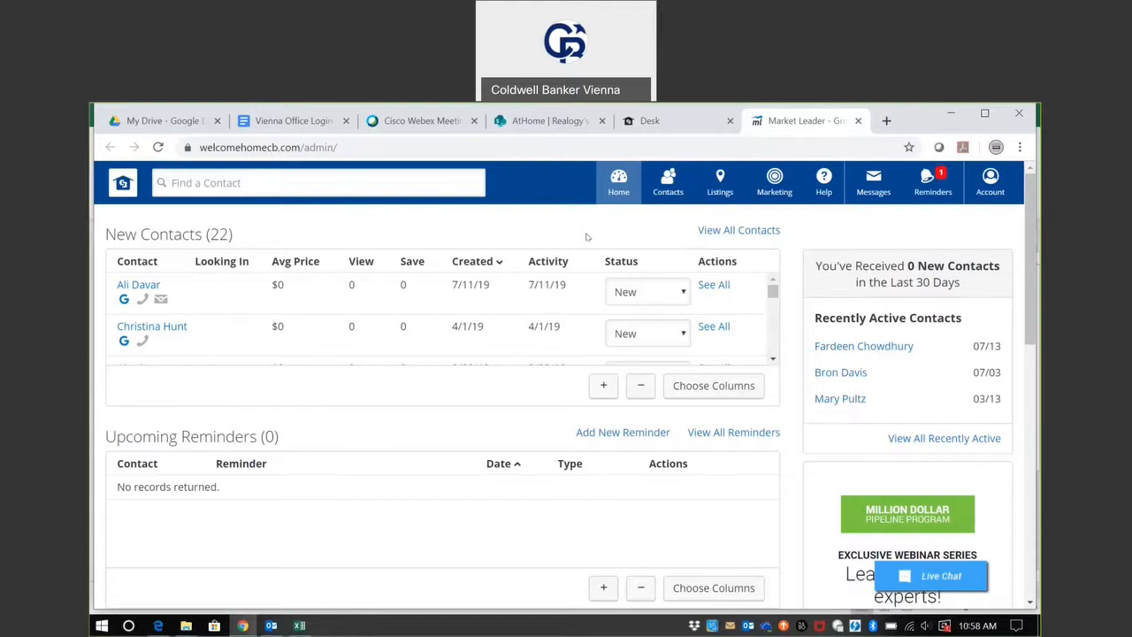
click(662, 196)
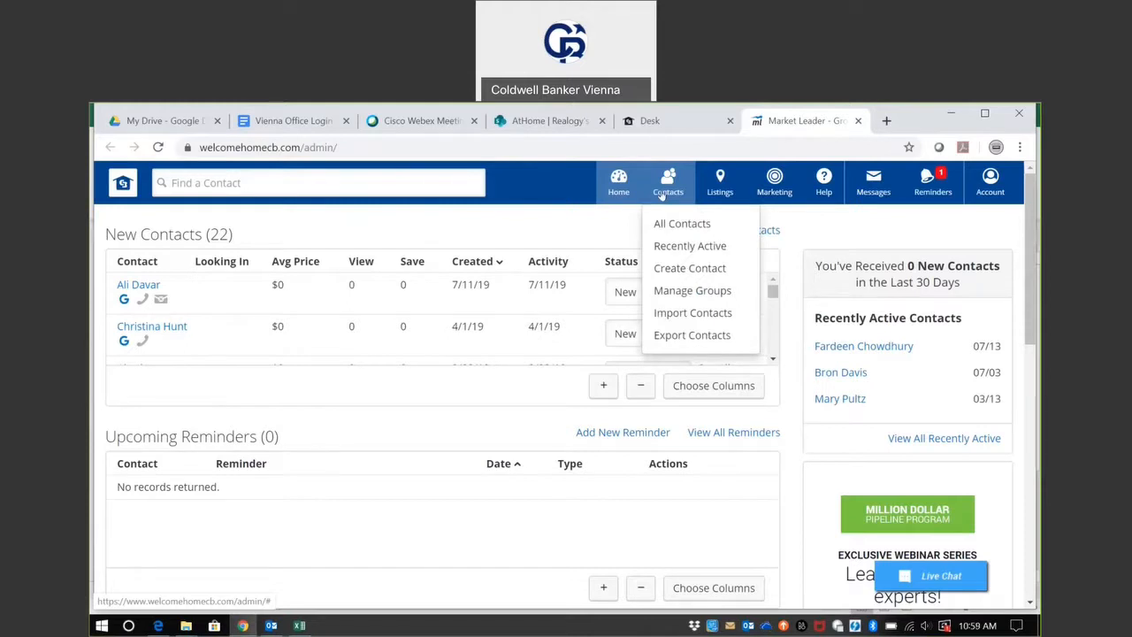
click(686, 336)
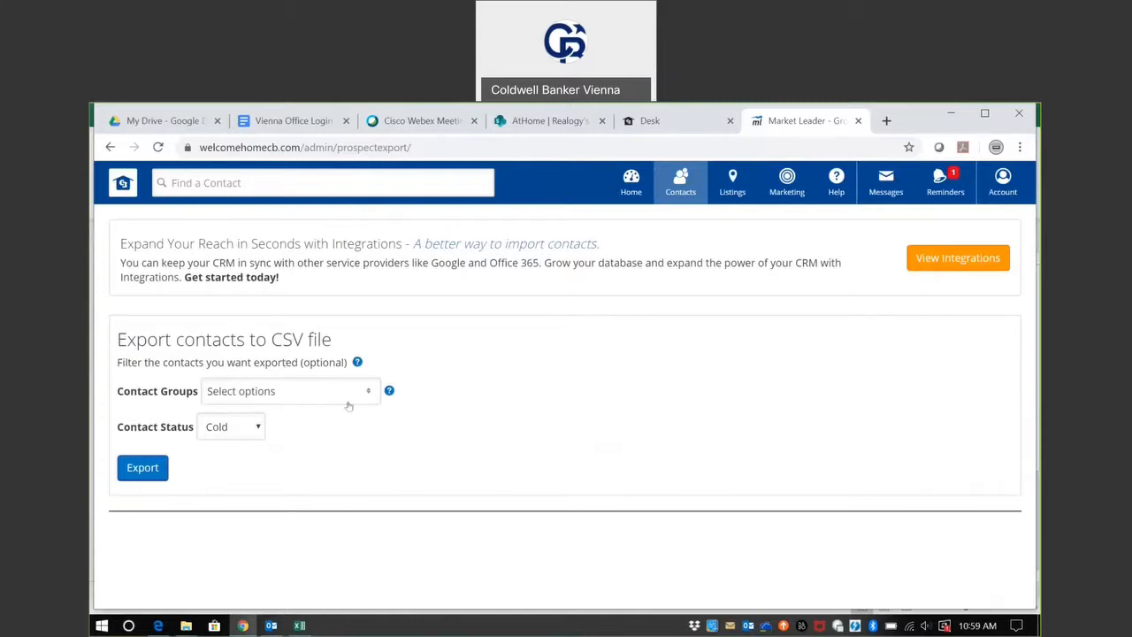
click(321, 396)
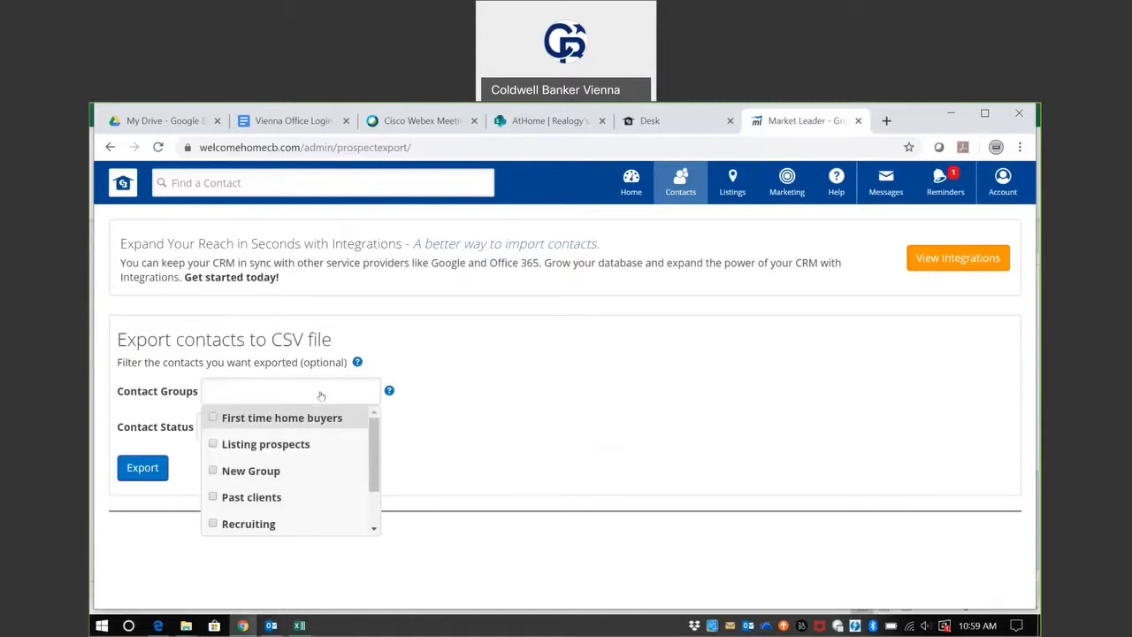
drag(375, 436, 372, 526)
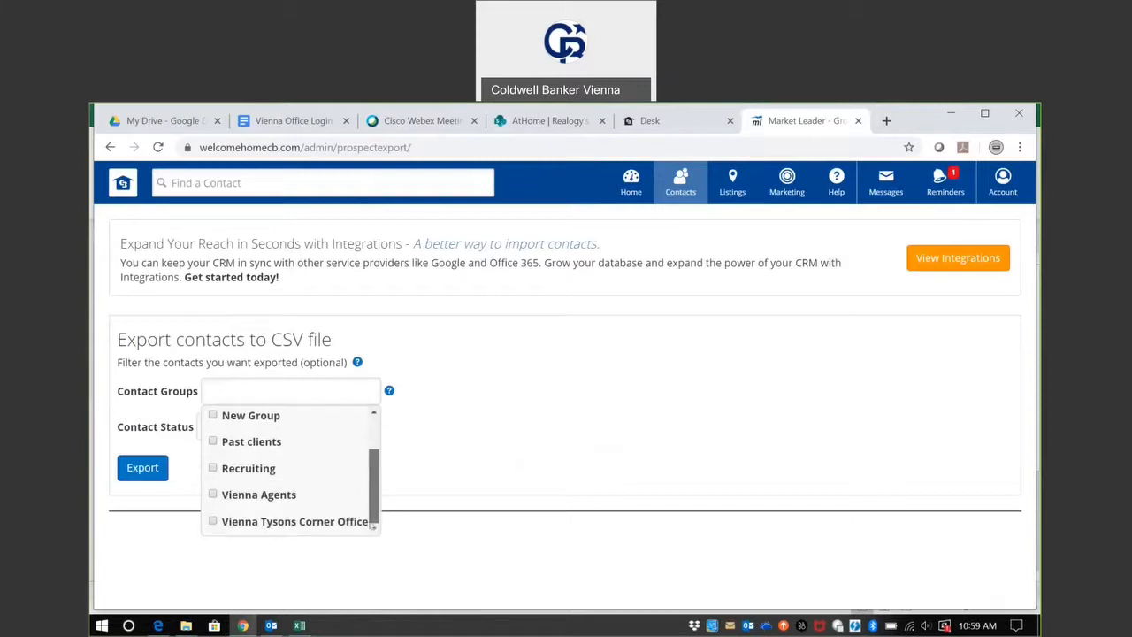
click(261, 501)
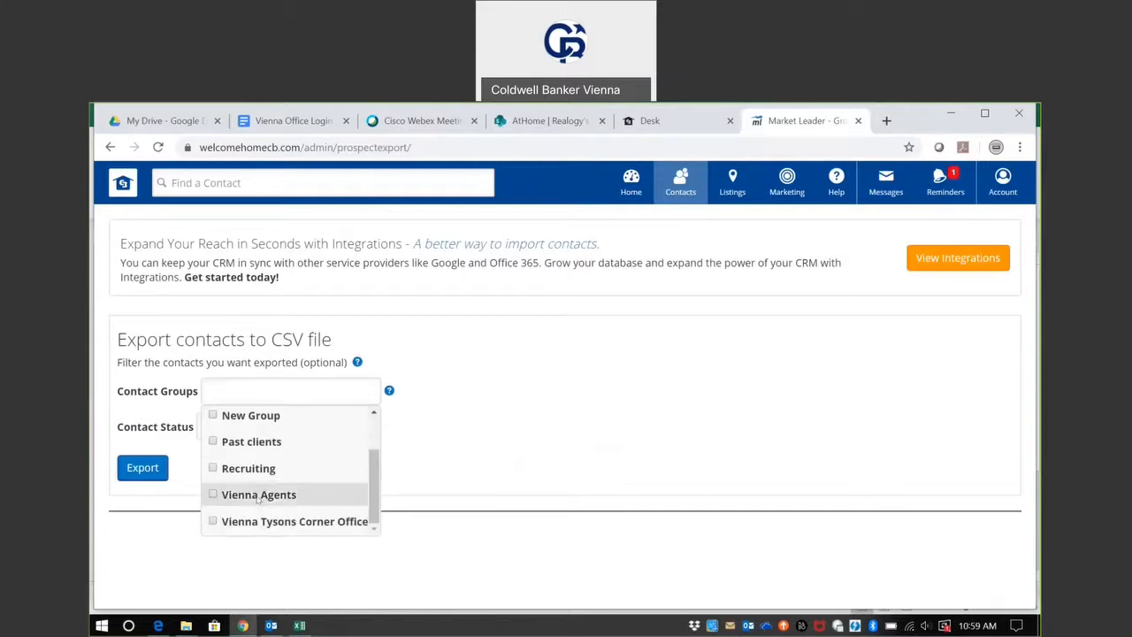
click(484, 525)
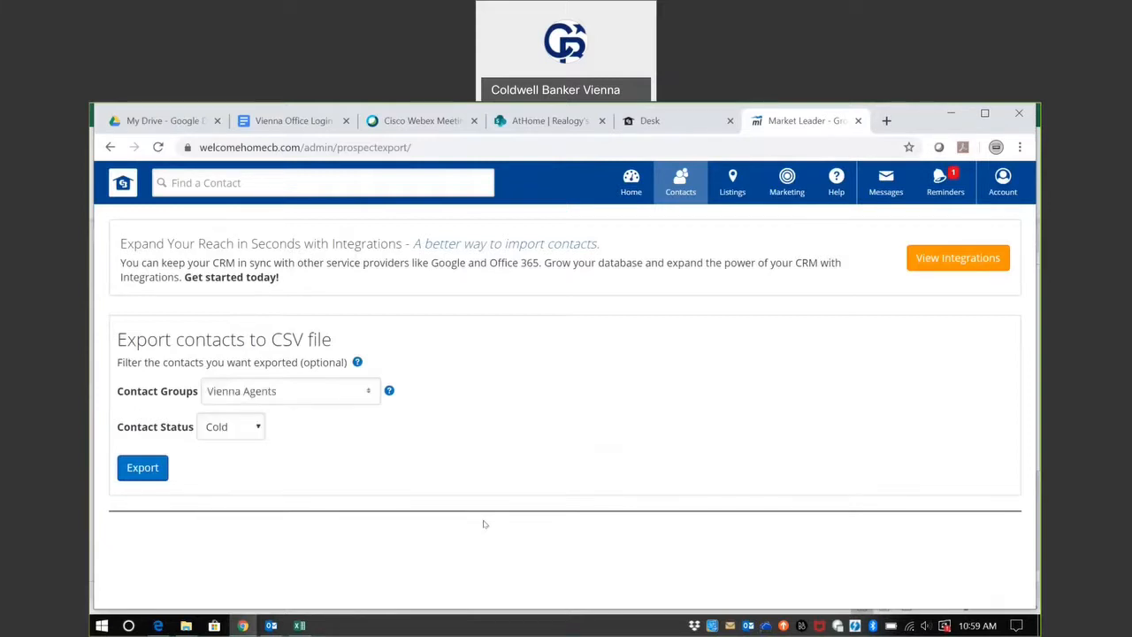
Set the contact status filter to All and export the contacts to a CSV file.
click(236, 434)
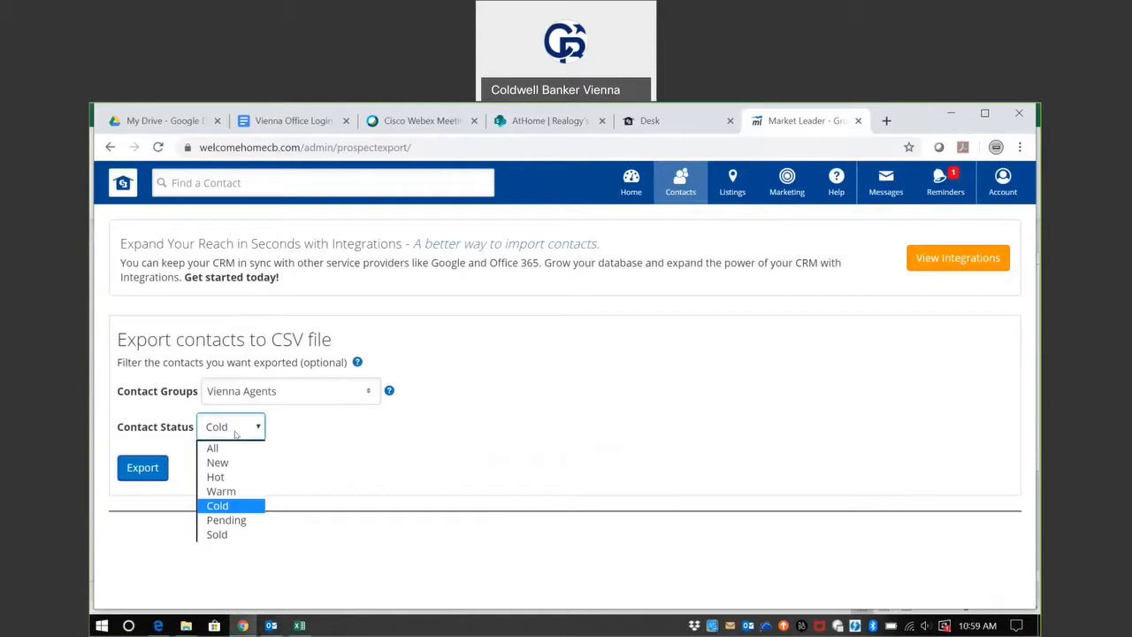
click(237, 449)
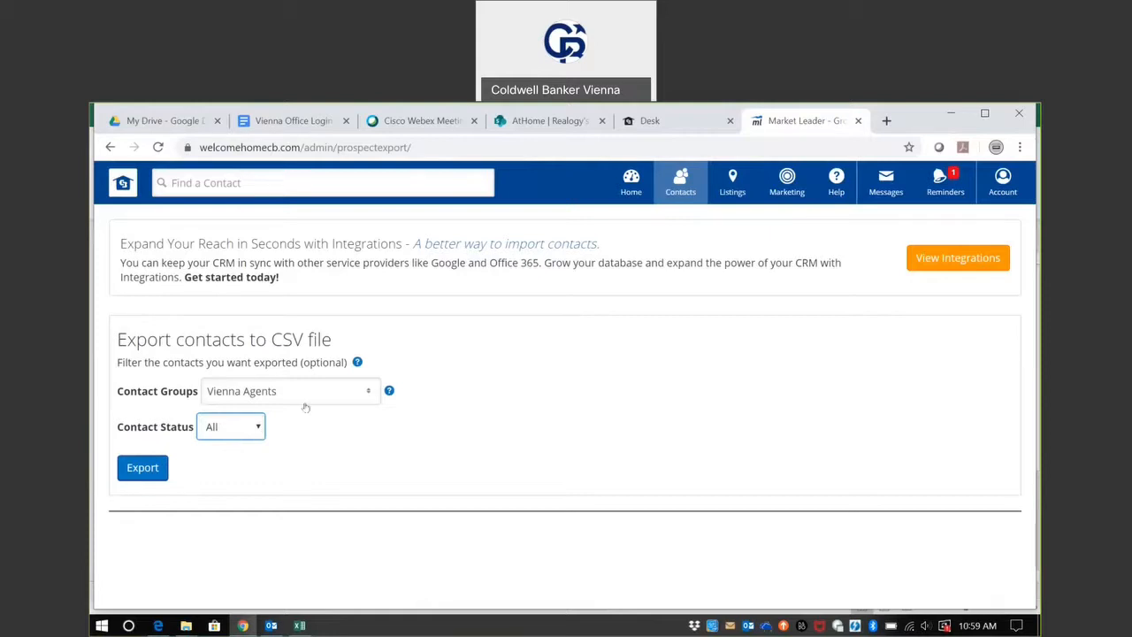
click(151, 476)
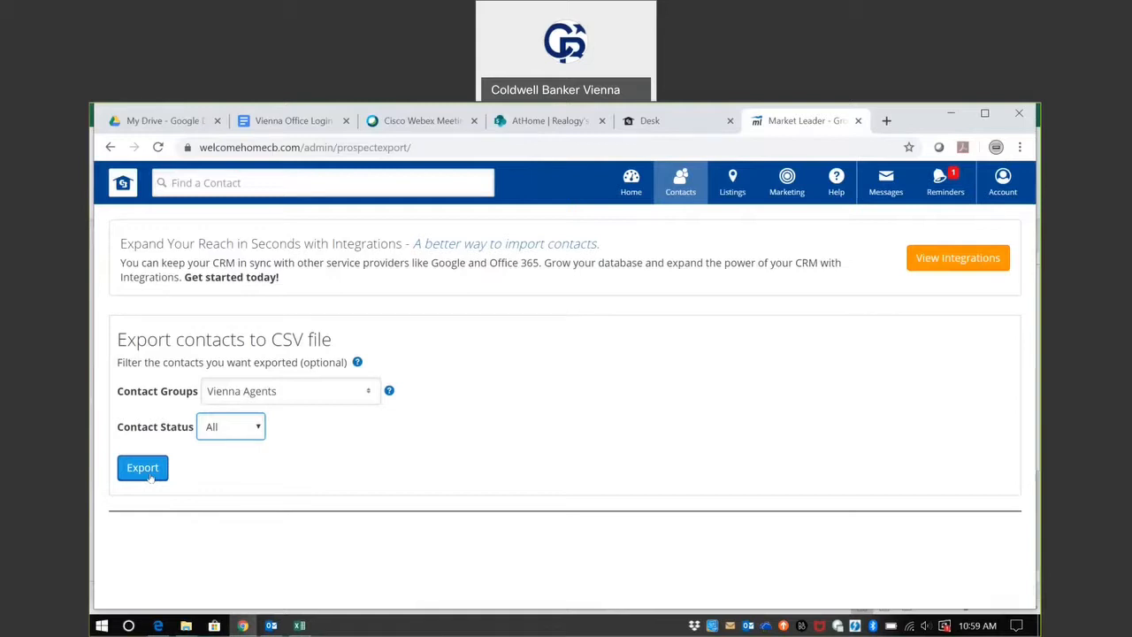
click(143, 468)
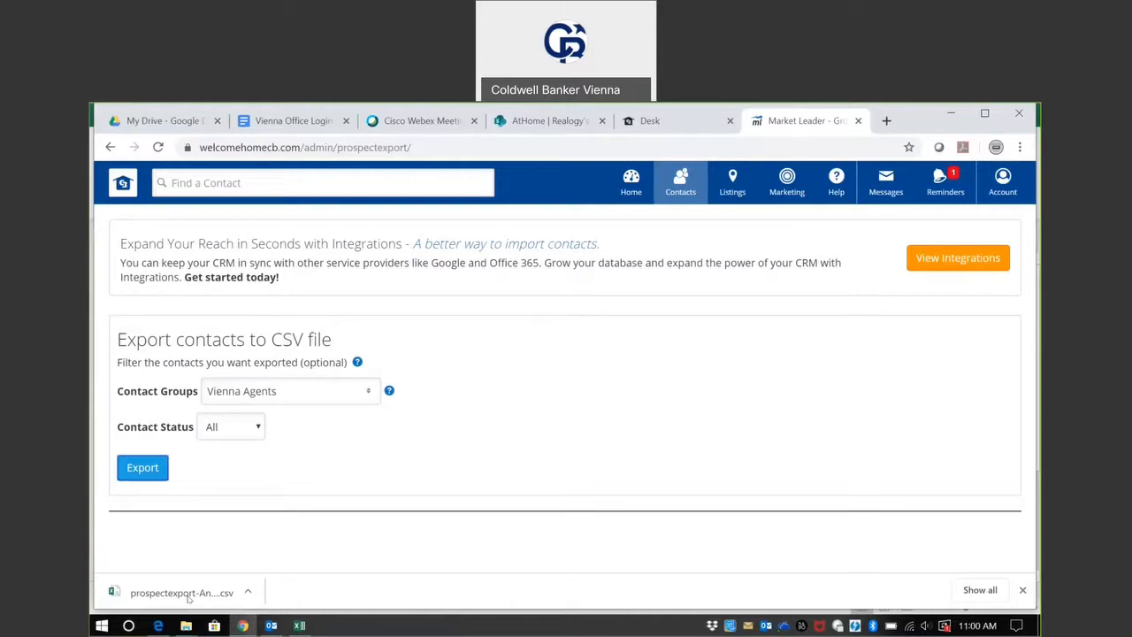
Switch to the 2222.xlsx workbook in Excel and review the address, city, state, zip and email columns of the Sales sheet.
click(301, 626)
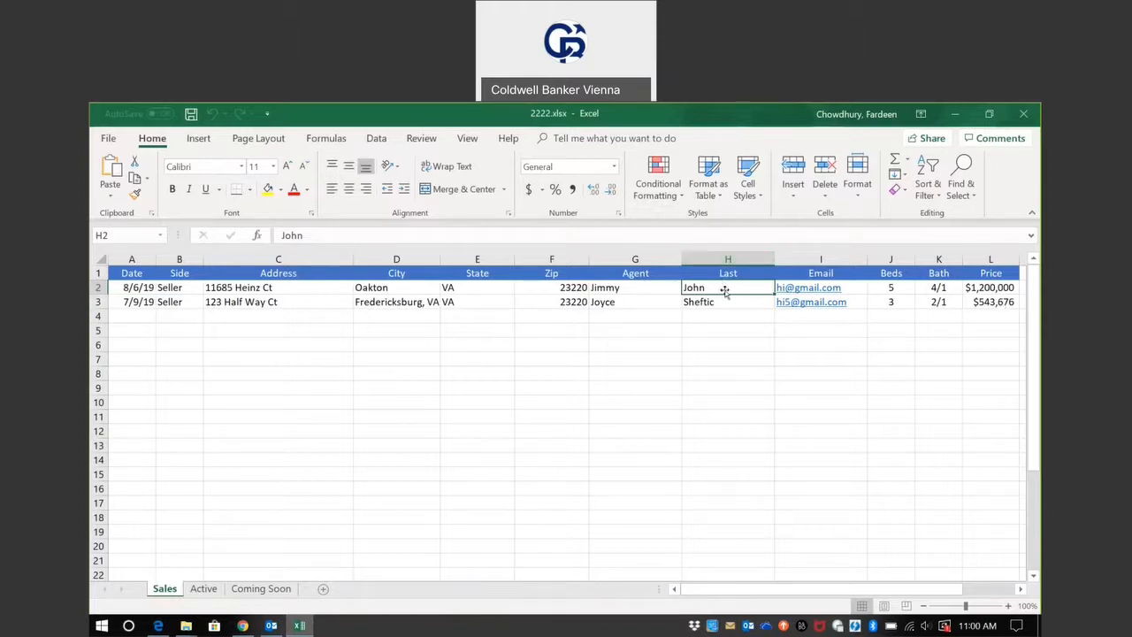
click(812, 251)
click(652, 367)
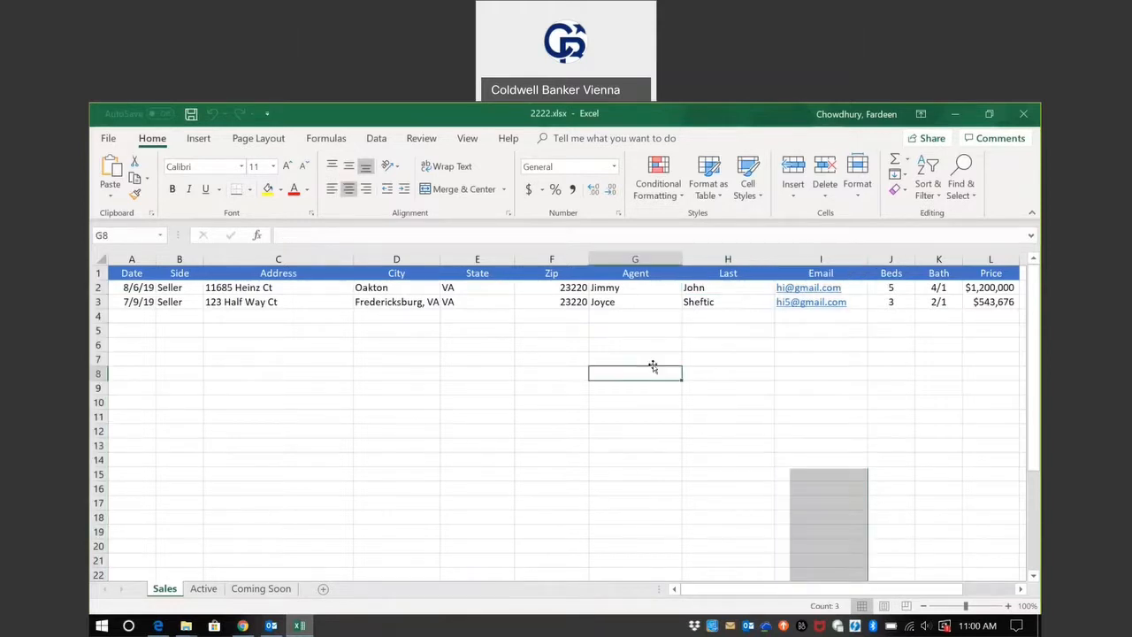
click(311, 293)
drag(311, 293, 558, 304)
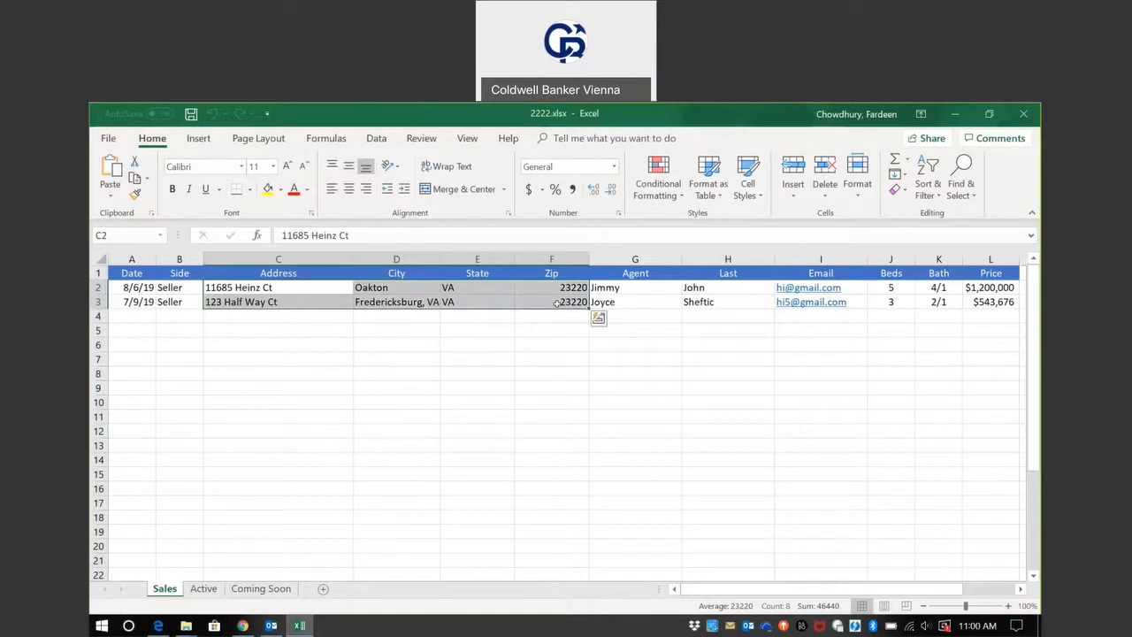
click(592, 390)
click(821, 258)
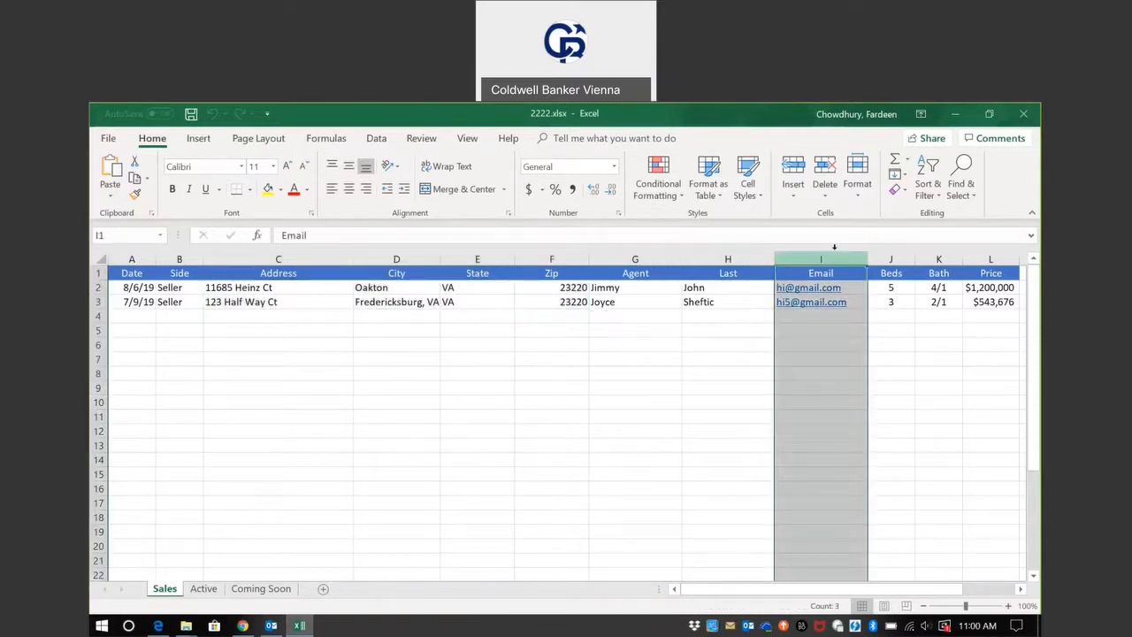
click(820, 361)
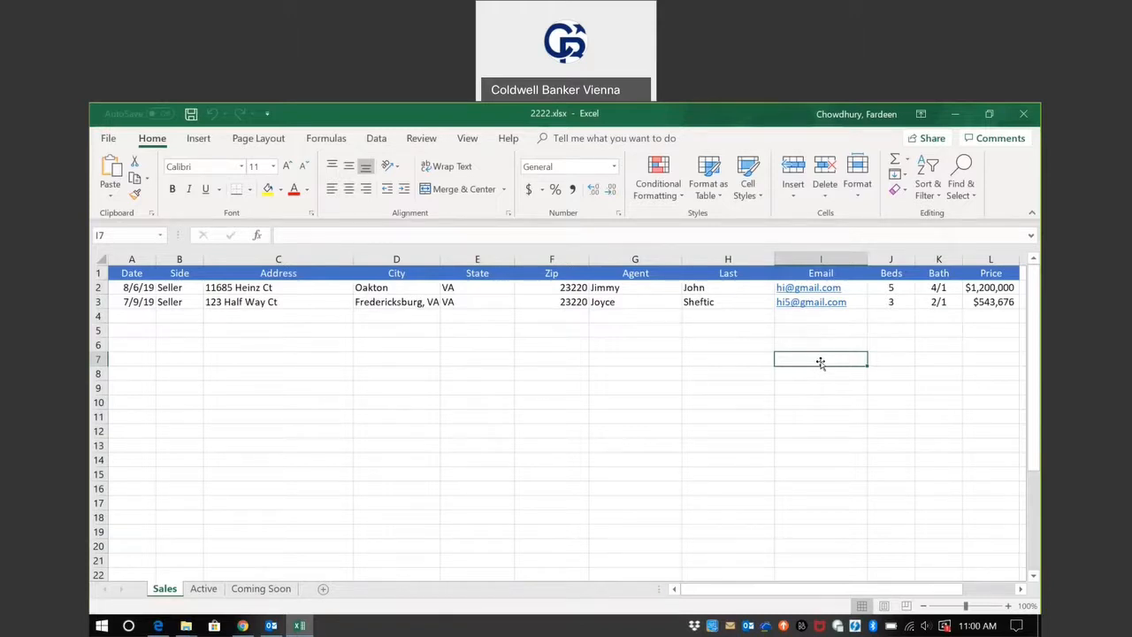
Remove the trailing ", VA" from the city in cell D3 so the cell holds only the city name.
key(Up)
key(Up)
key(Up)
key(Up)
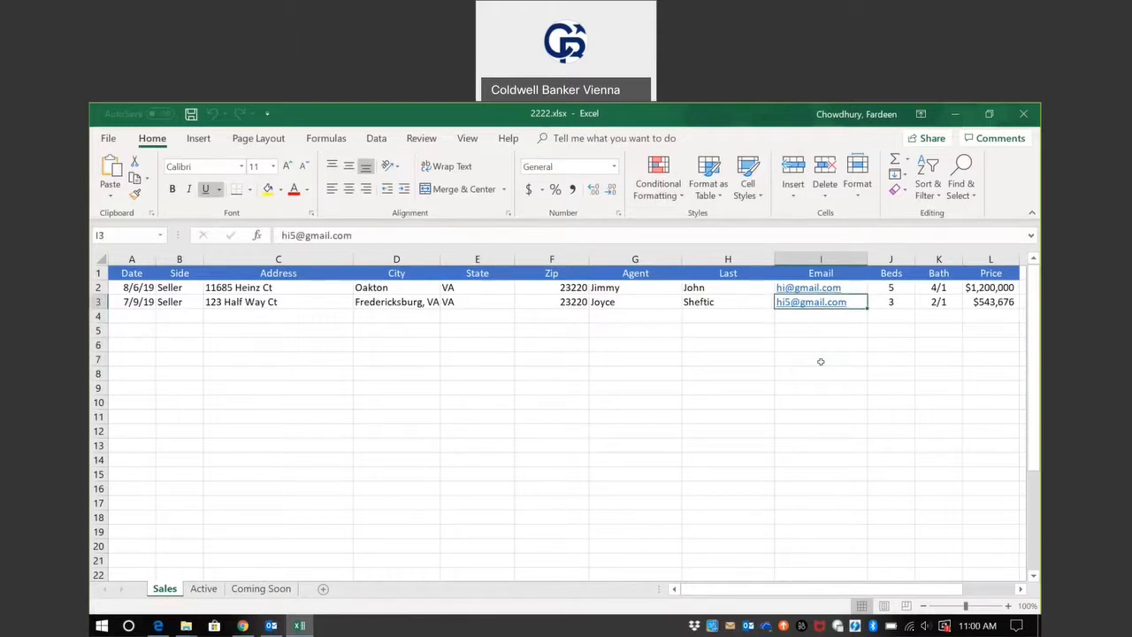
key(Left)
key(Left)
key(Left)
key(Left)
key(Left)
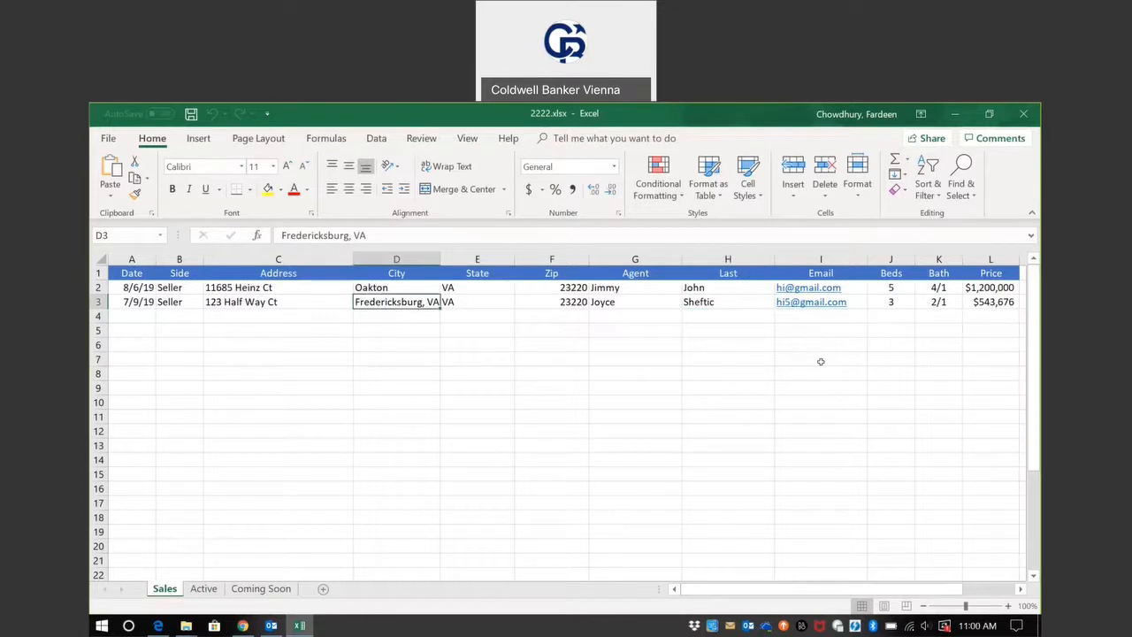
key(Right)
key(Left)
key(Left)
key(Left)
key(Right)
key(Right)
drag(368, 235, 351, 236)
key(BackSpace)
click(372, 343)
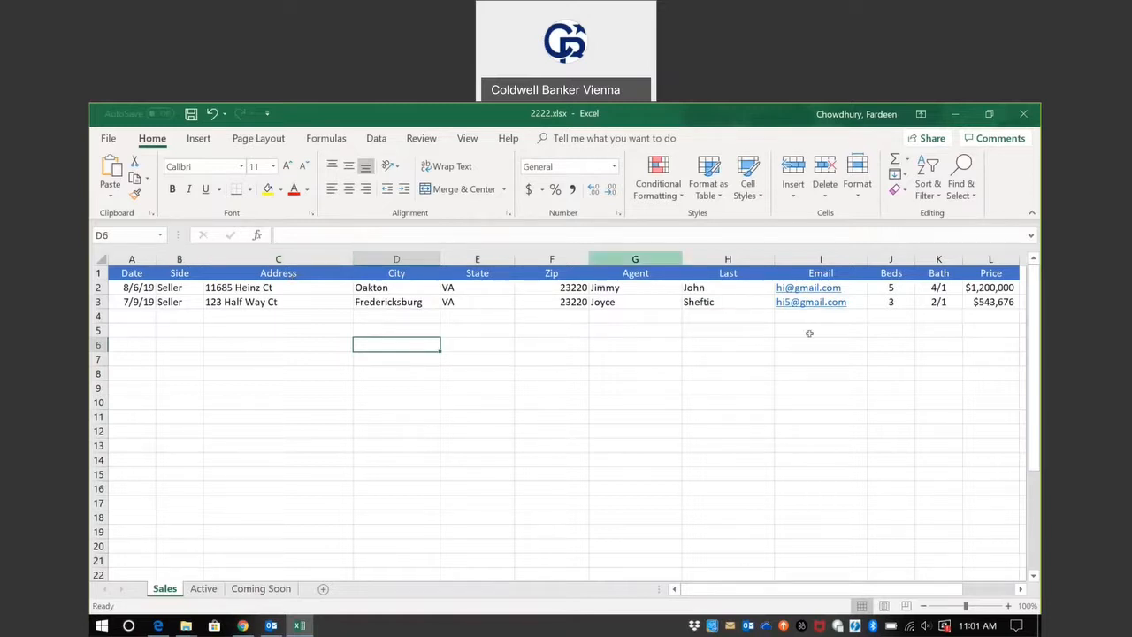
Append the unit number #312 to the street address in cell C2.
click(275, 285)
click(366, 234)
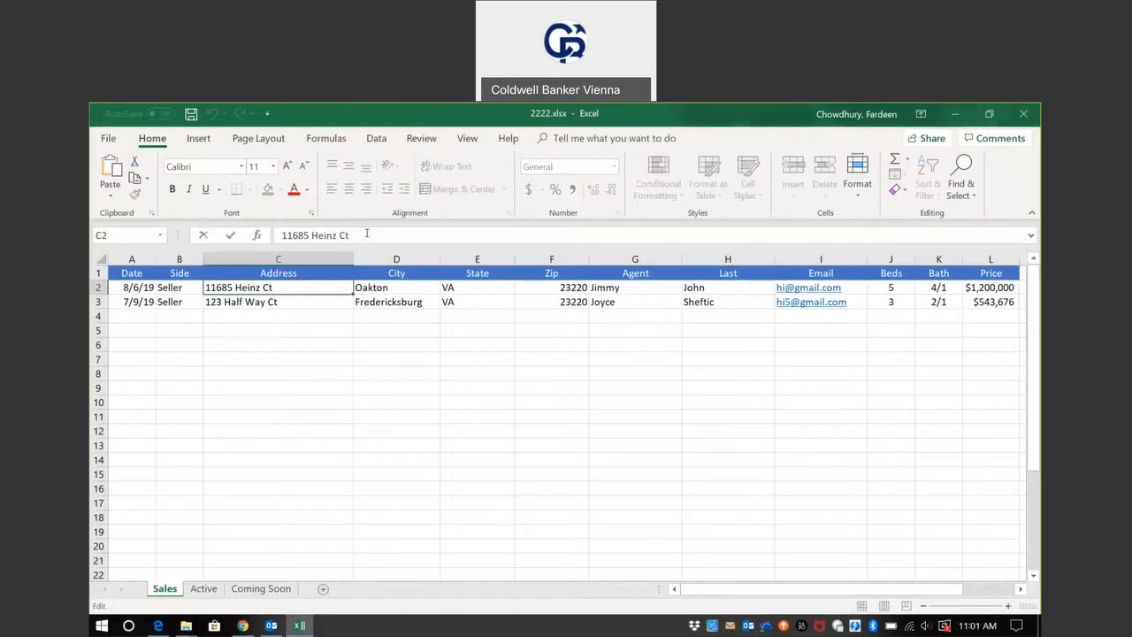
text(#312)
key(Return)
Try a comma between the street name and the unit number in cell C2, and remove it again.
key(Up)
click(345, 234)
text(,)
key(Return)
key(Up)
click(351, 235)
key(BackSpace)
click(470, 382)
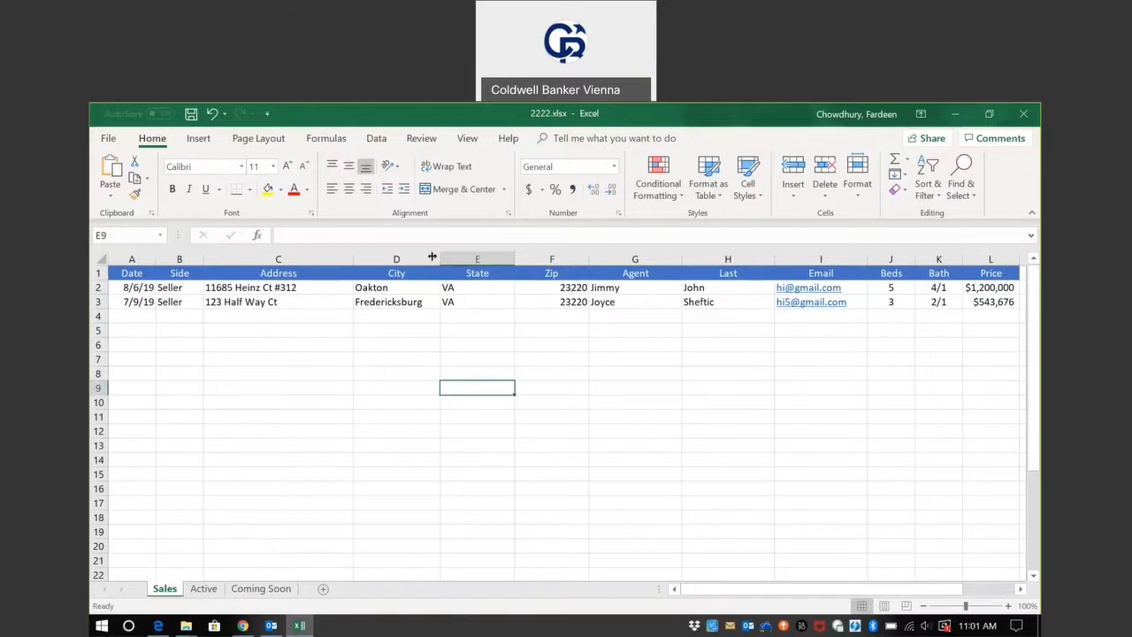
Start saving a copy of the workbook under the file name "Importing for CRM".
click(108, 139)
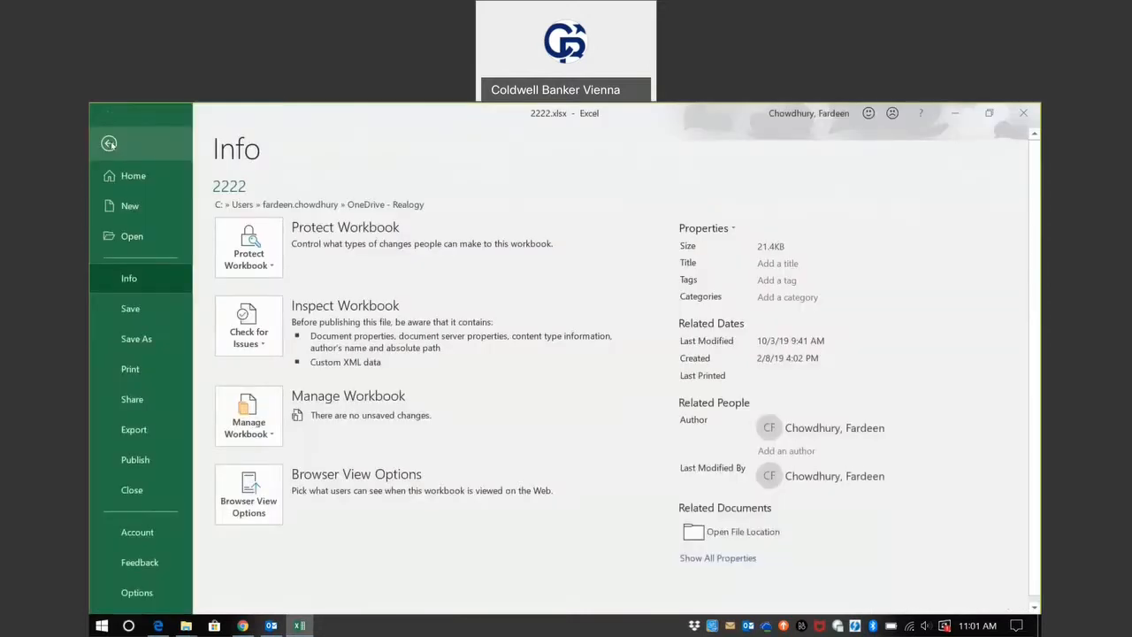
click(134, 340)
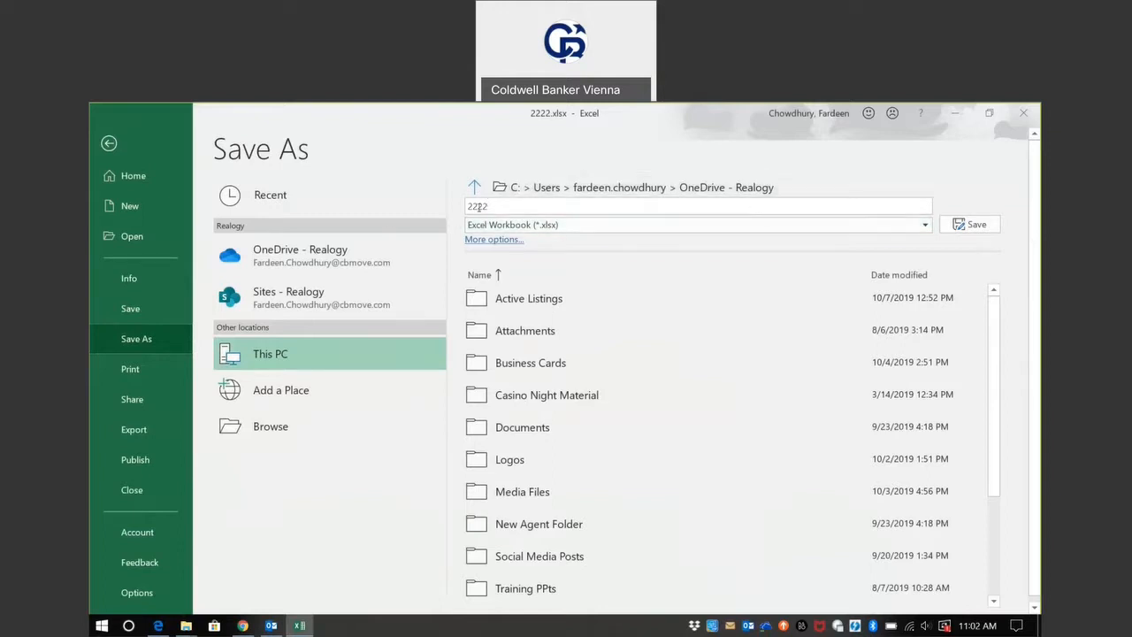
click(524, 210)
text(Expor)
key(BackSpace)
key(BackSpace)
key(BackSpace)
key(BackSpace)
key(BackSpace)
text(Impro)
key(BackSpace)
key(BackSpace)
text(orint)
key(BackSpace)
key(BackSpace)
key(BackSpace)
key(BackSpace)
text(ting for CRM)
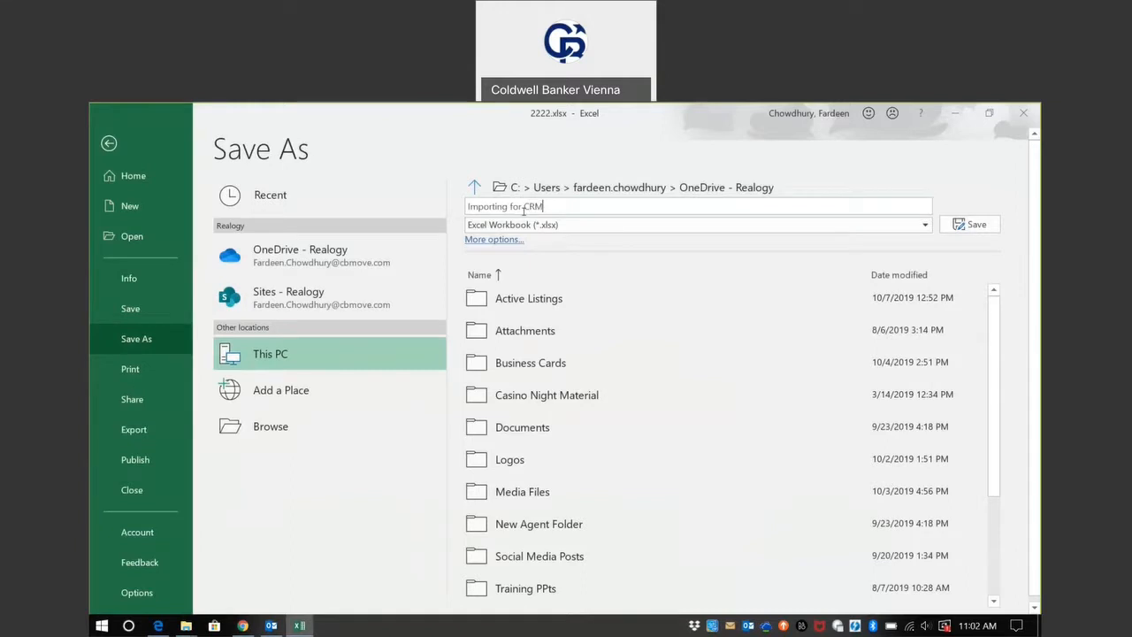
Set the file type of the copy to CSV UTF-8 (Comma delimited) (*.csv).
click(702, 228)
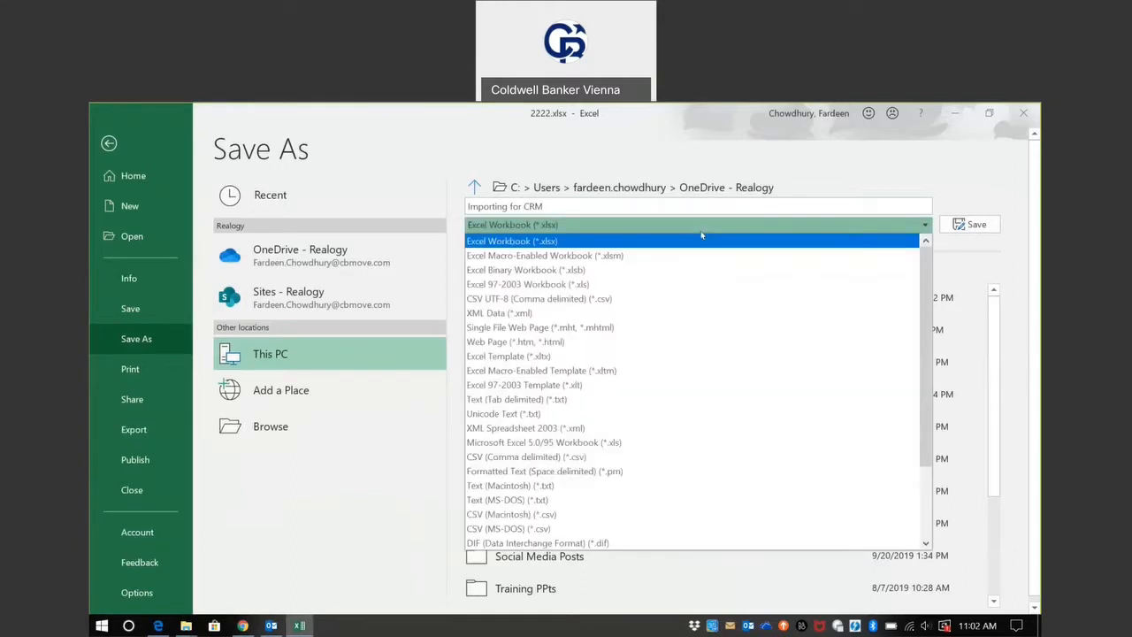
click(660, 299)
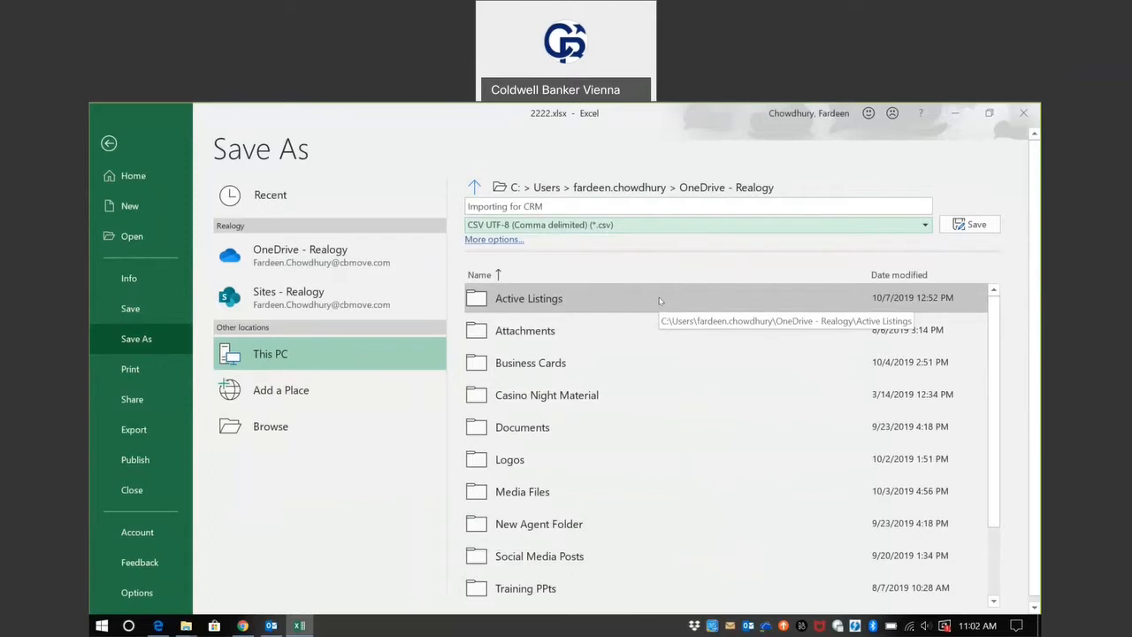
click(843, 229)
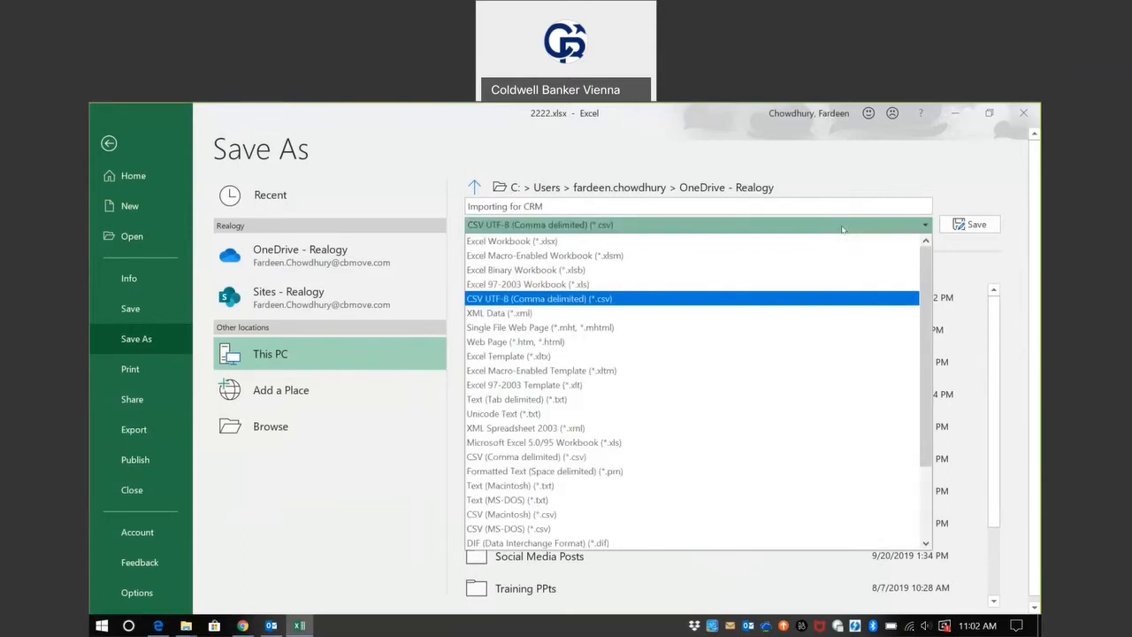
click(614, 299)
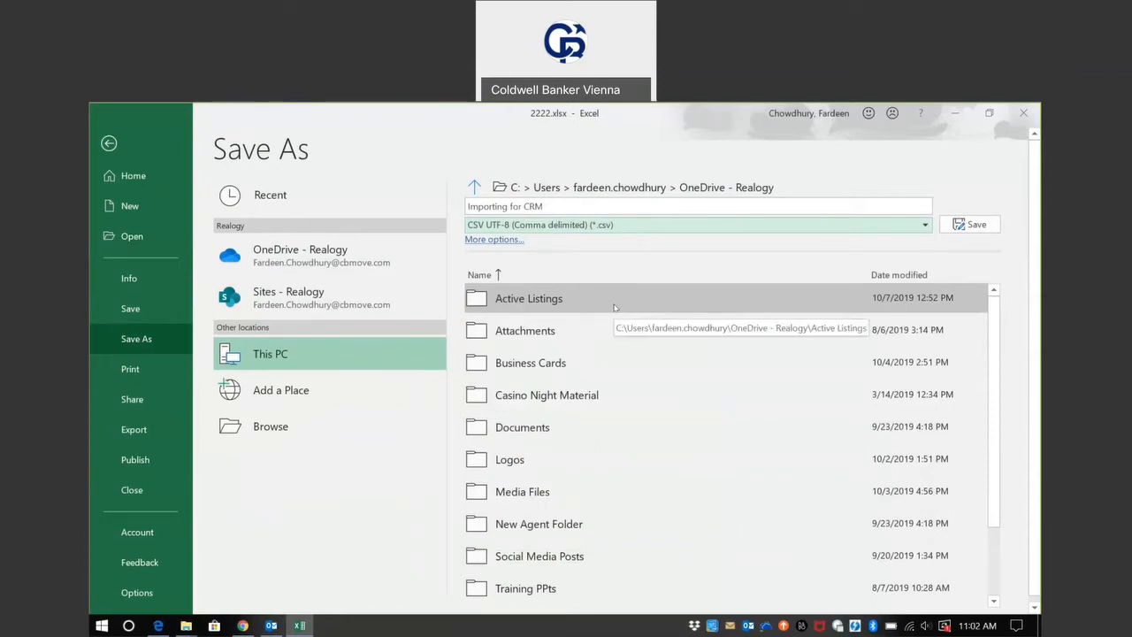
Browse for a save location and choose CSV UTF-8 (Comma delimited) as the type in the full save dialog.
click(289, 422)
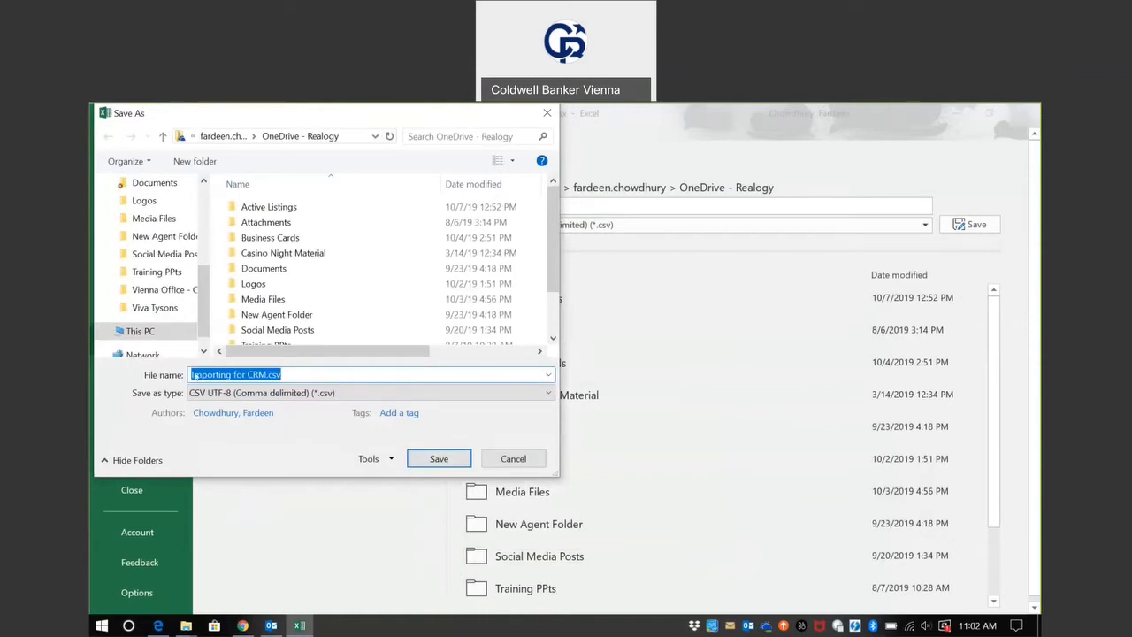
click(346, 391)
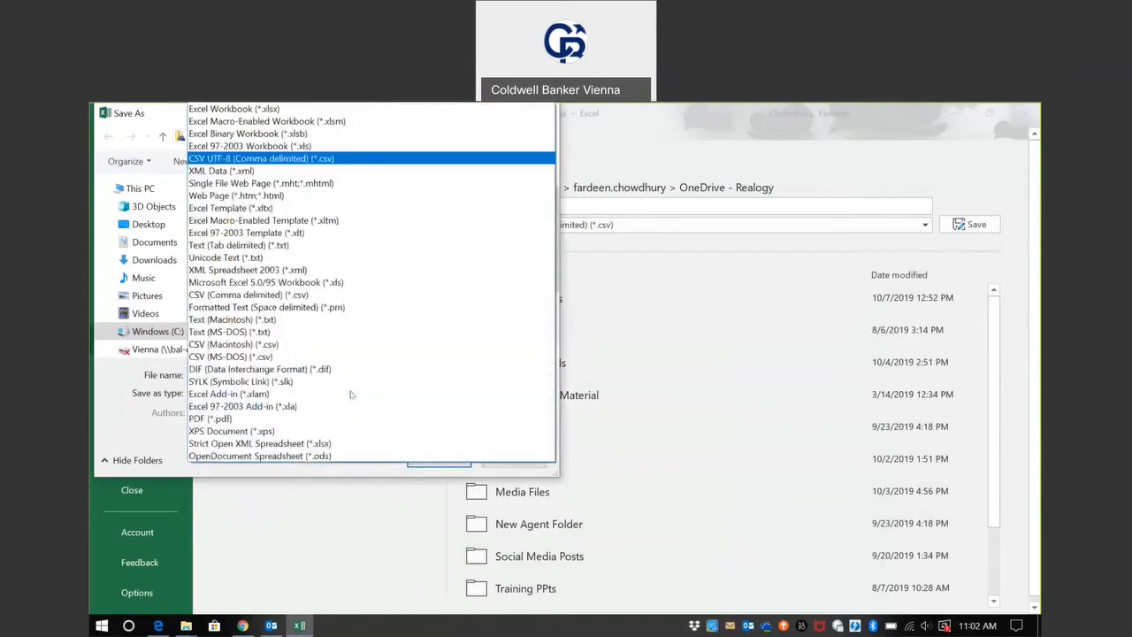
click(345, 160)
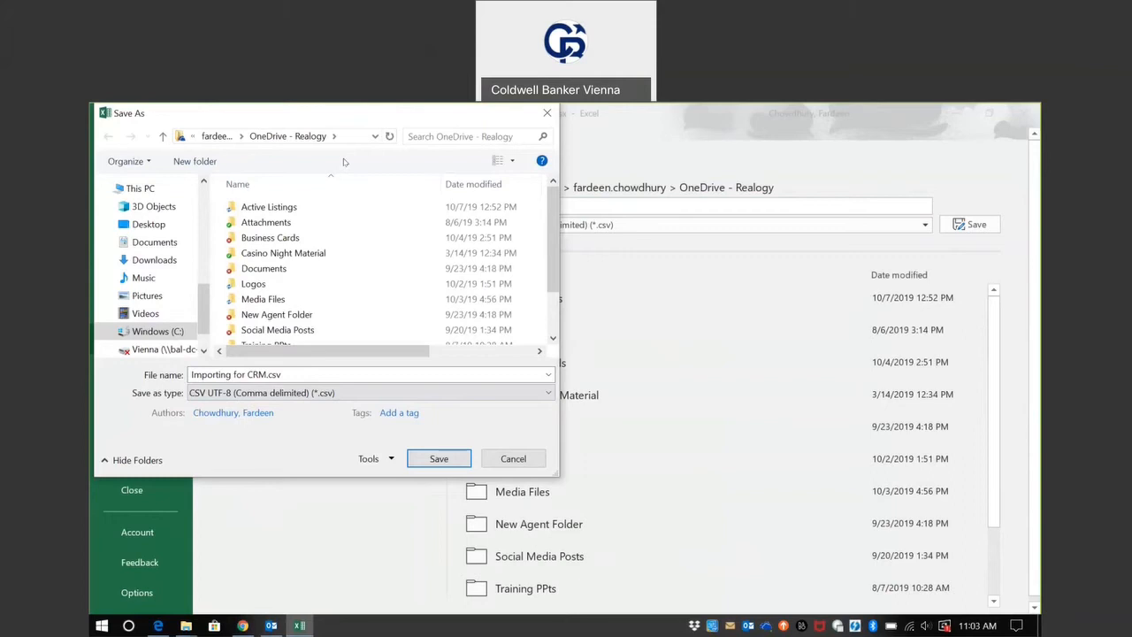
click(653, 117)
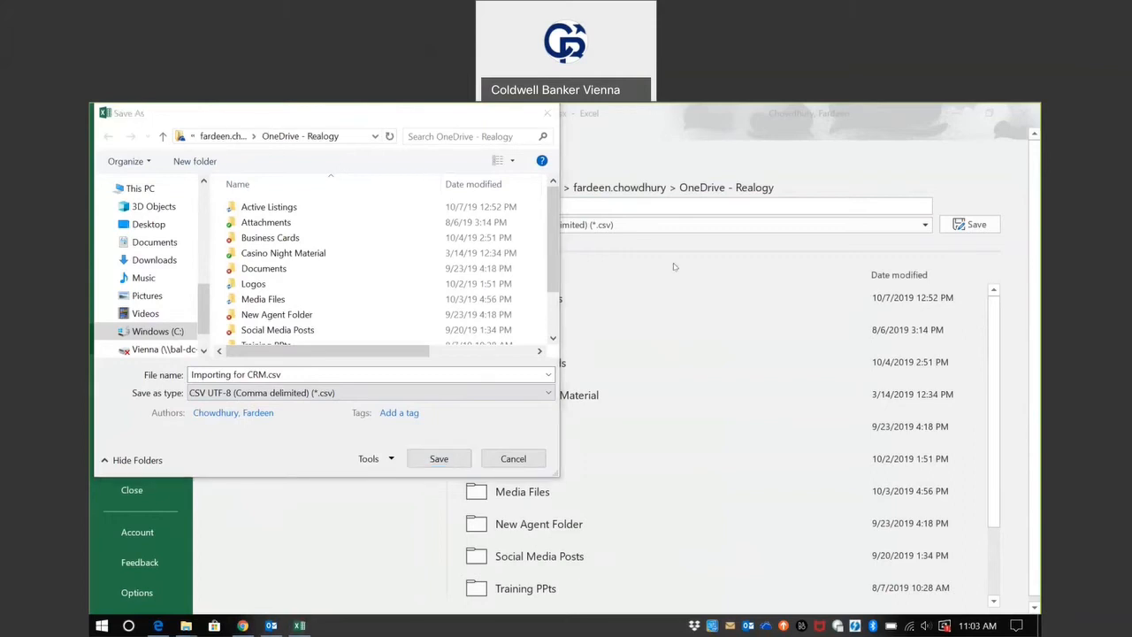